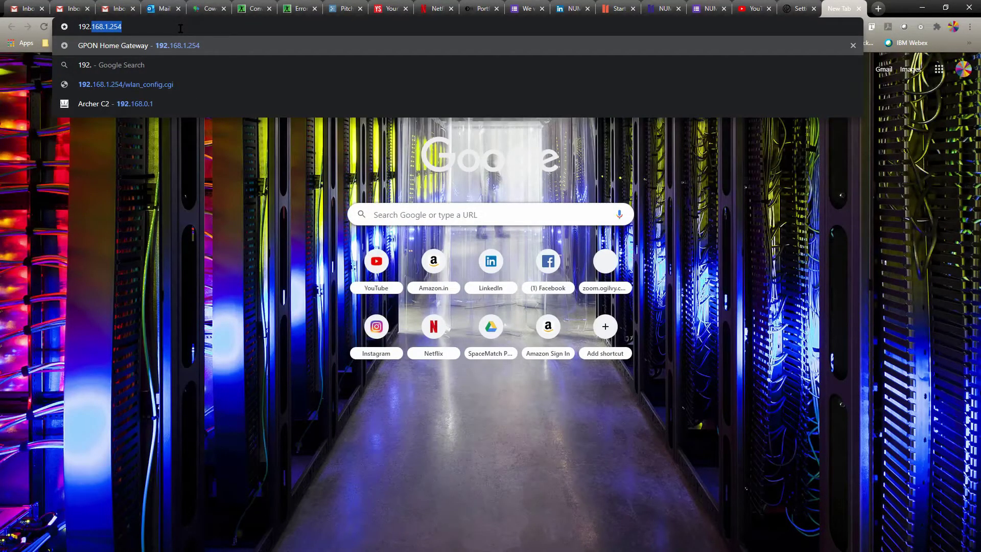
# Step: Log into the Archer C2 admin at 192.168.0.1 with the admin password, retrying after the wrong-password note
pyautogui.click(132, 105)
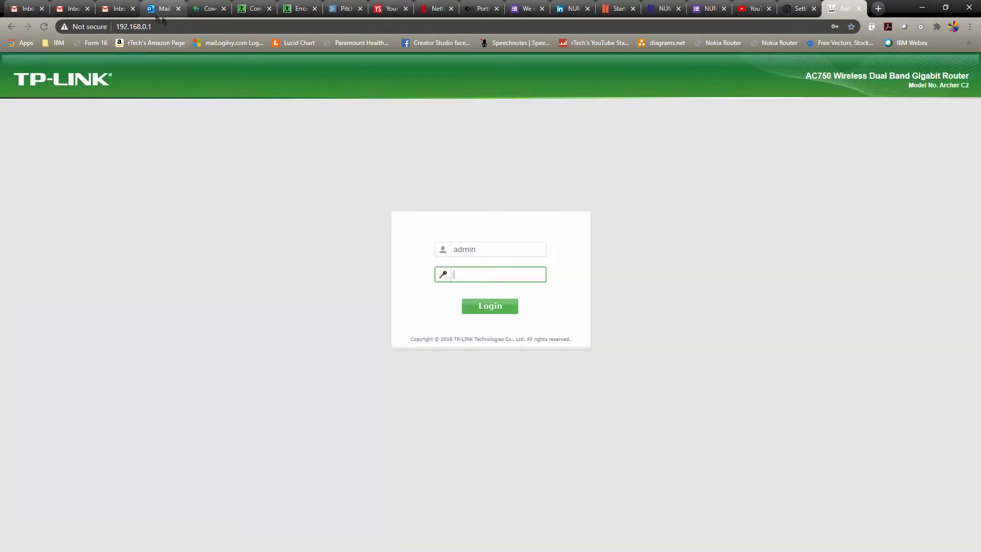
pyautogui.click(143, 26)
pyautogui.click(460, 275)
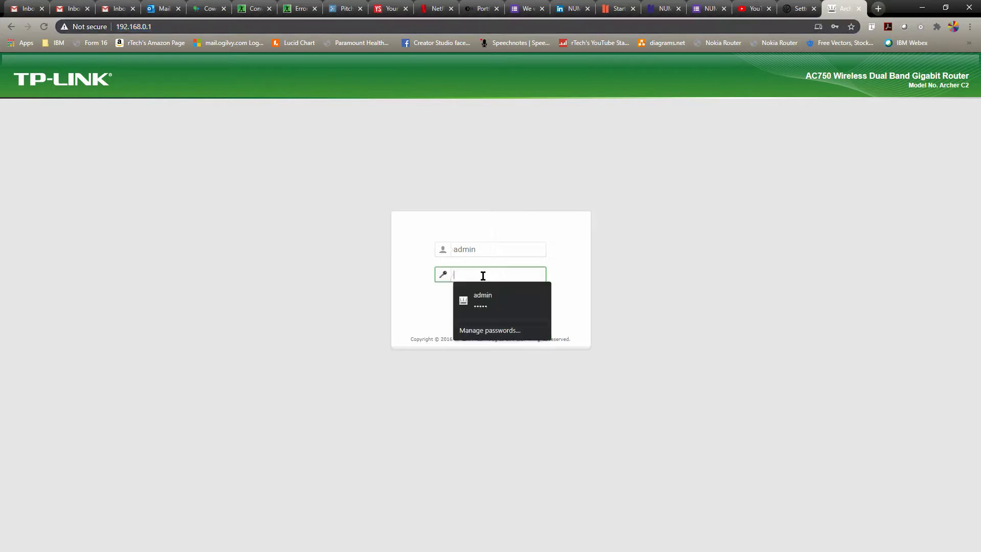
pyautogui.press('Return')
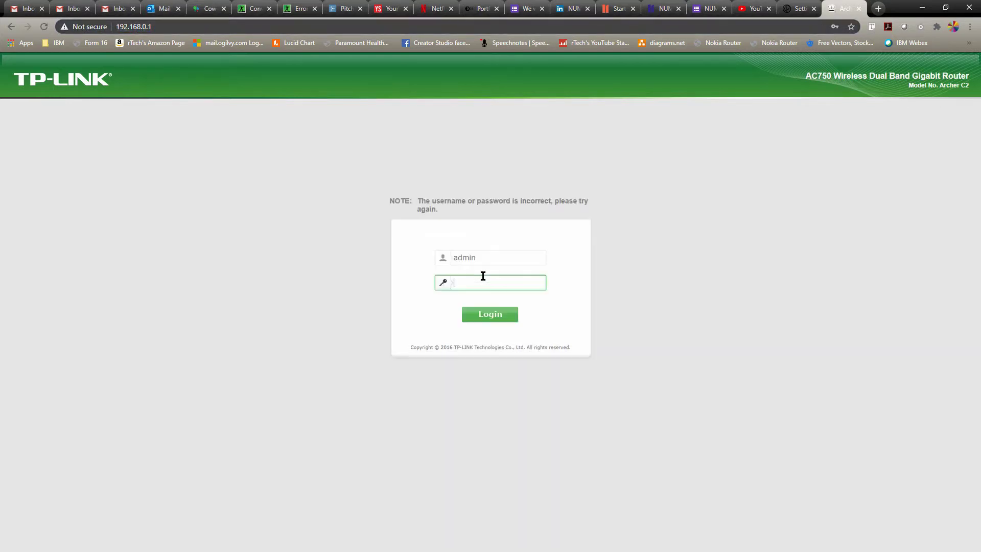
pyautogui.press('Return')
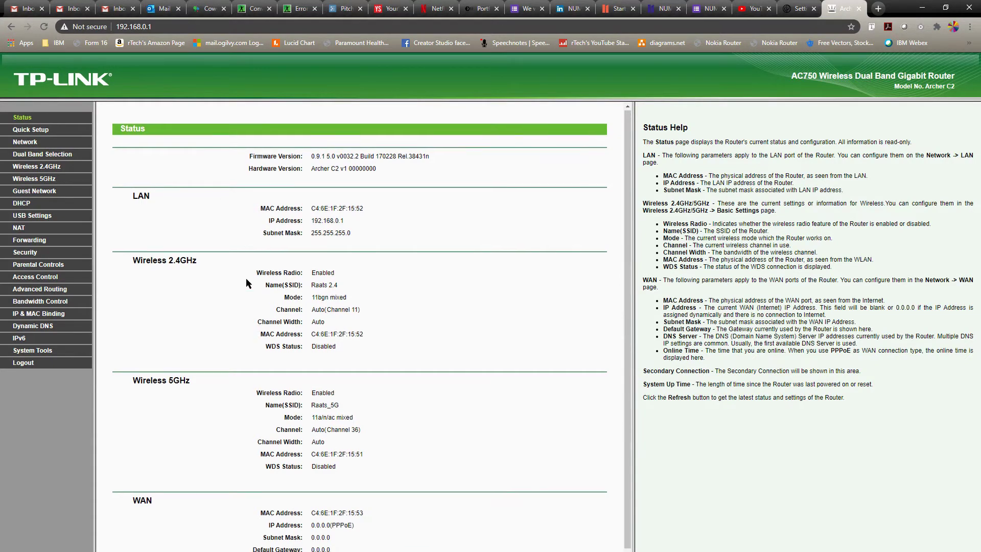
# Step: Look over the Status page and go to System Tools
pyautogui.scroll(-1, 247, 285)
pyautogui.scroll(1, 247, 285)
pyautogui.scroll(-1, 247, 285)
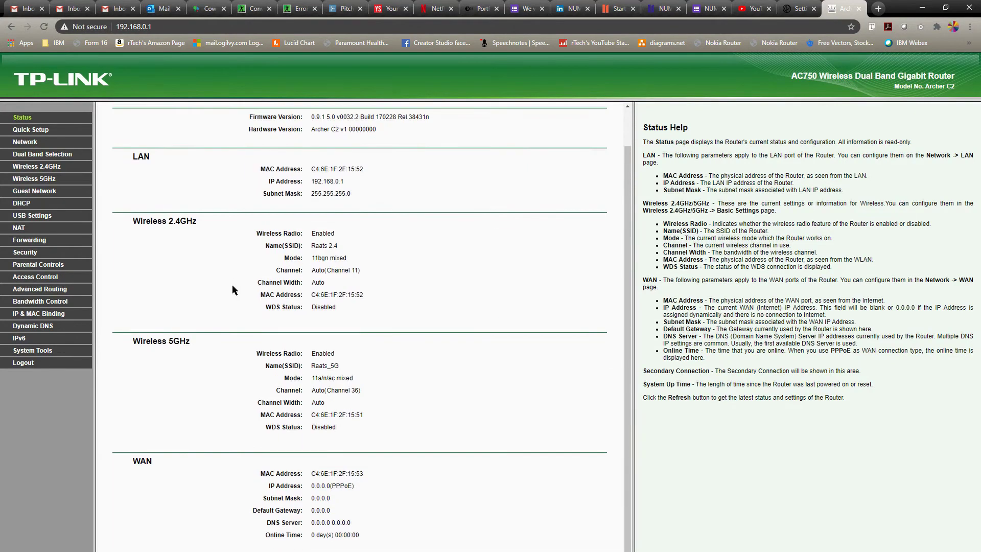
pyautogui.click(40, 351)
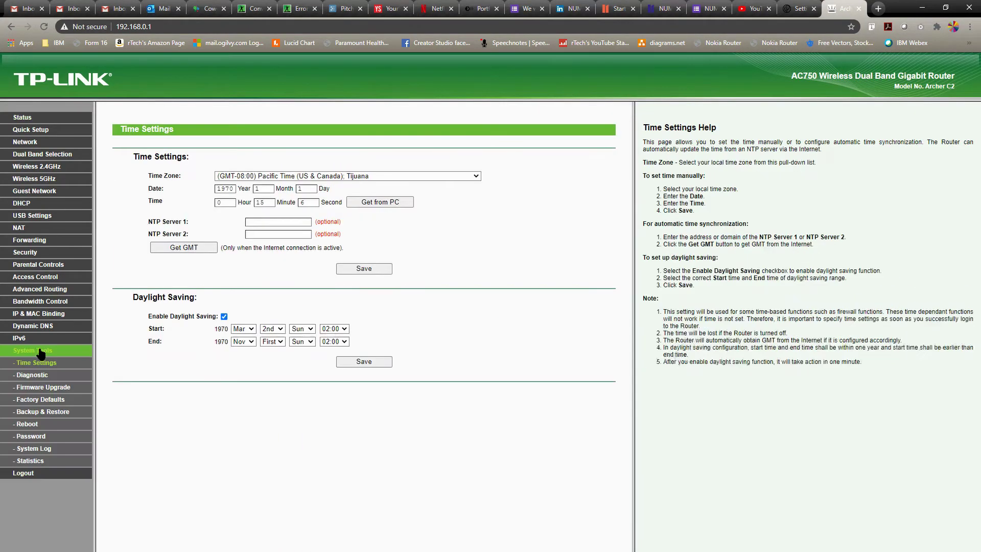
# Step: Restore the router to factory defaults, confirm the wipe, and let the reboot reach 100%
pyautogui.click(49, 400)
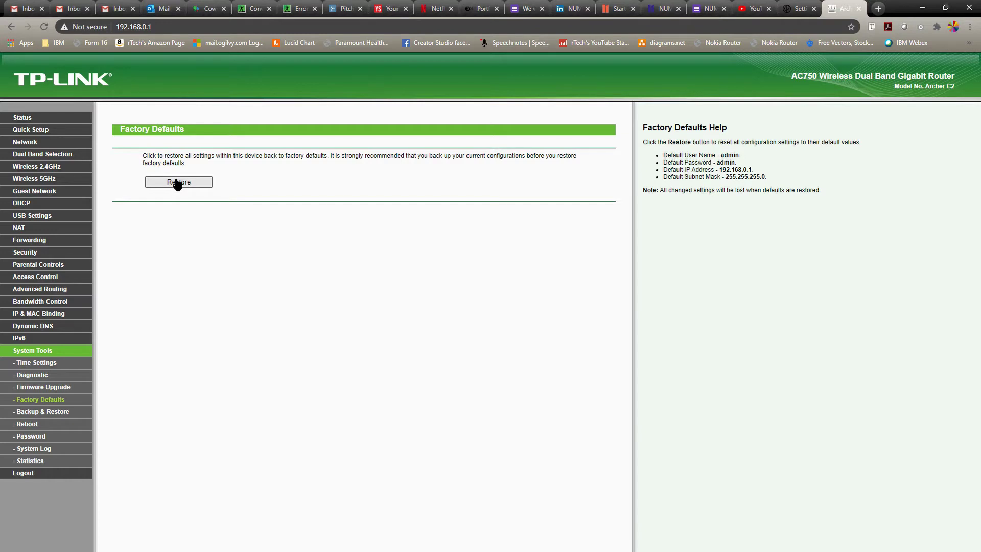
pyautogui.click(177, 183)
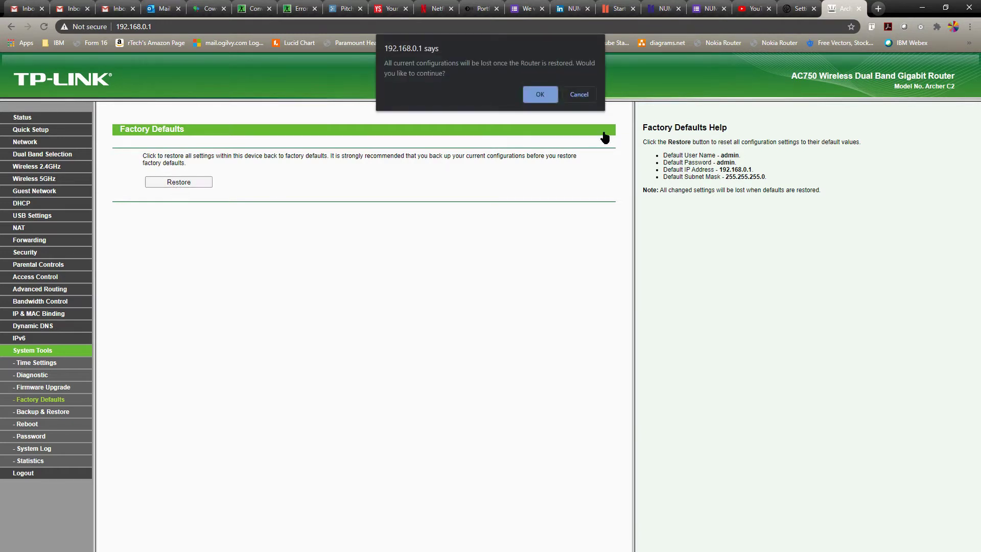
pyautogui.click(539, 101)
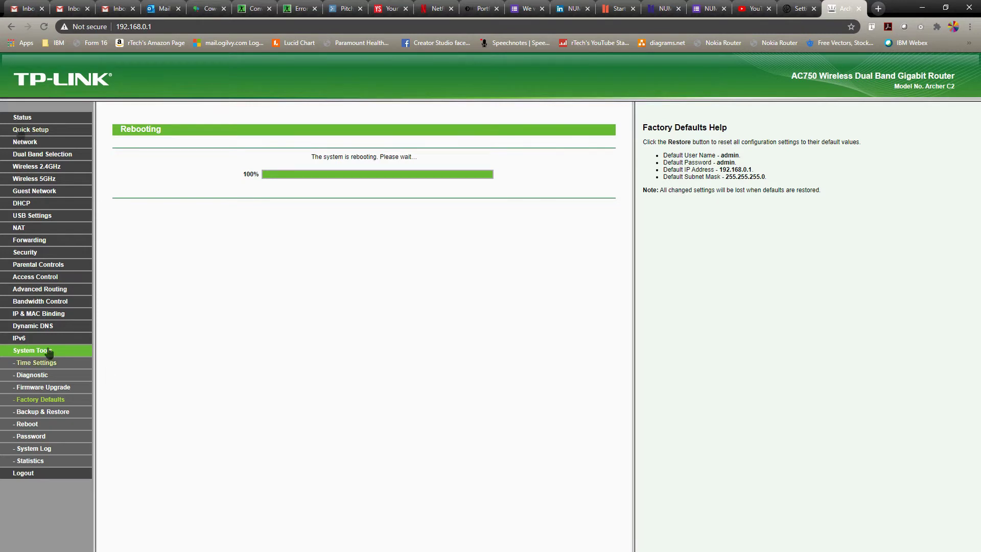
pyautogui.click(34, 119)
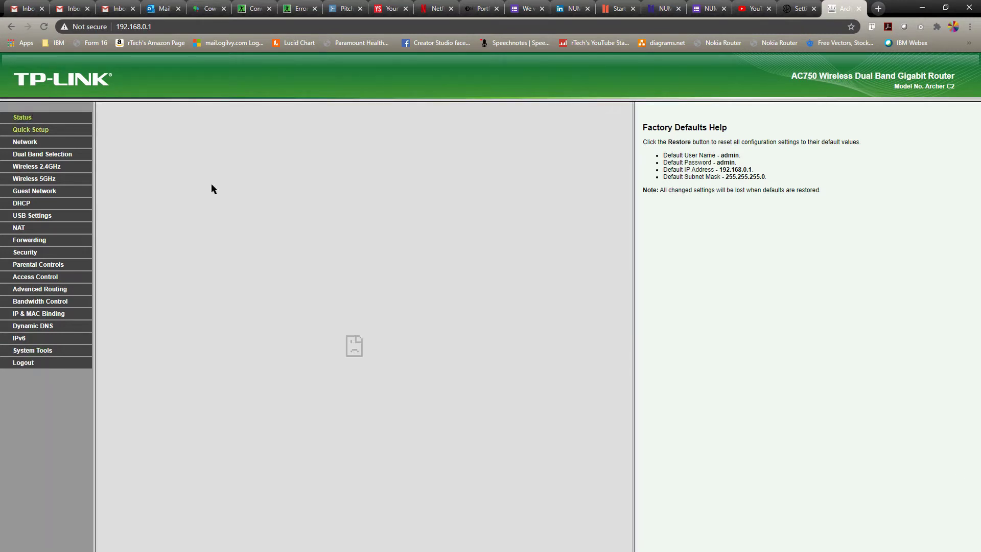
# Step: Scroll the Windows Wi-Fi list to find the default TP-LINK_1552 networks
pyautogui.click(904, 549)
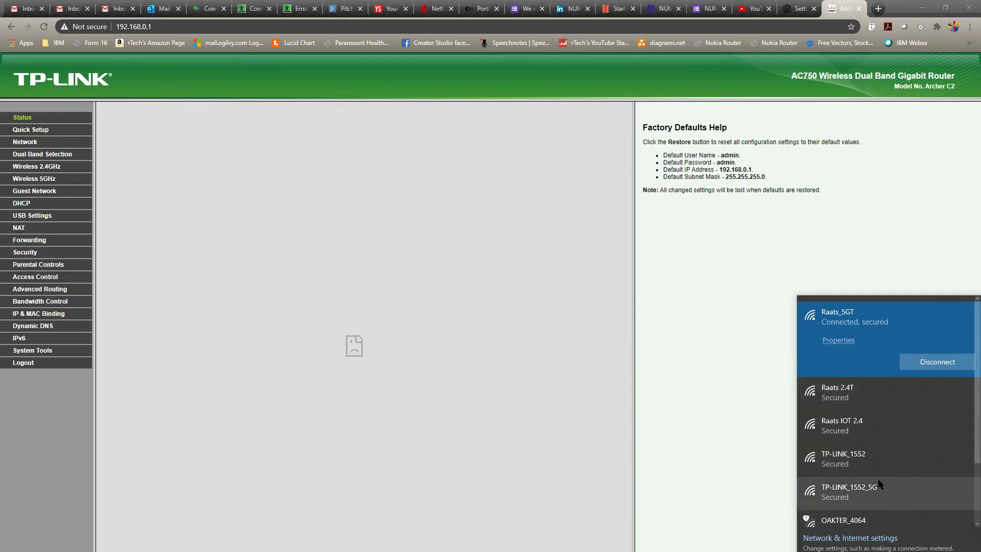
pyautogui.scroll(-2, 877, 482)
pyautogui.scroll(-3, 879, 470)
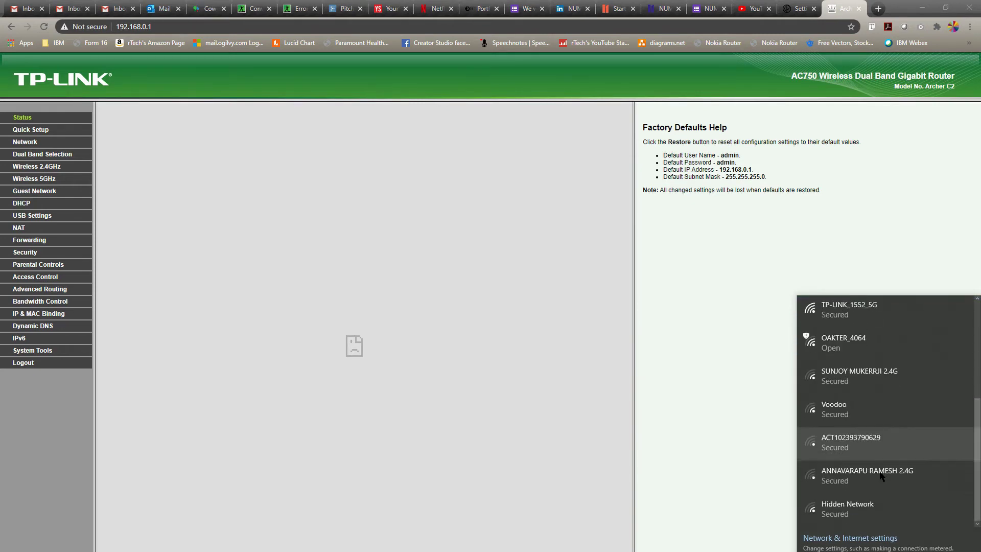
pyautogui.scroll(5, 879, 472)
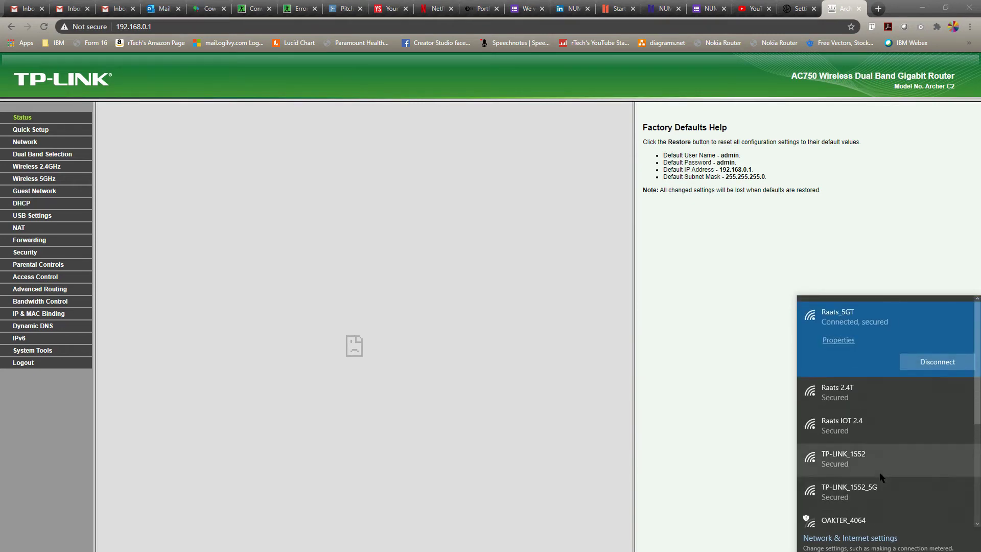
pyautogui.scroll(-2, 909, 506)
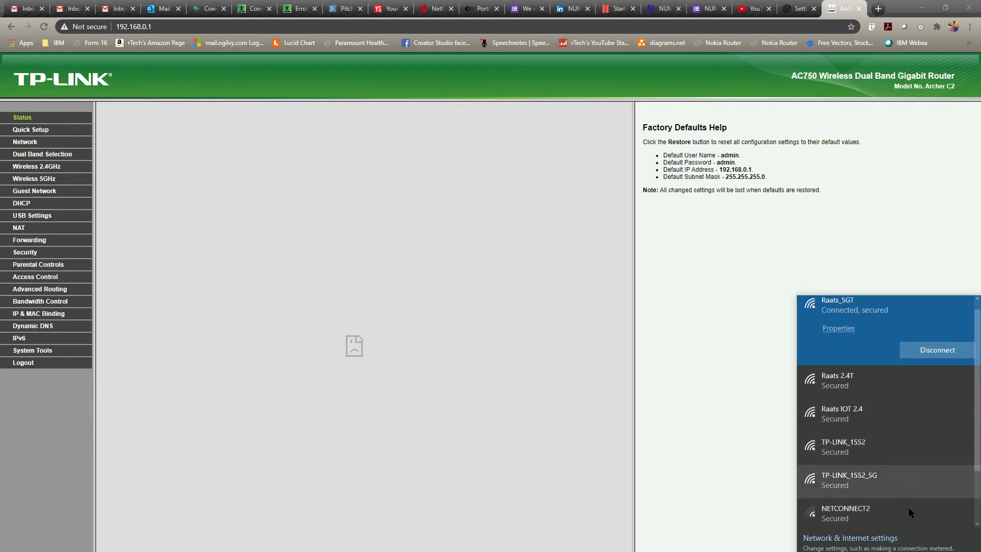
pyautogui.scroll(2, 911, 511)
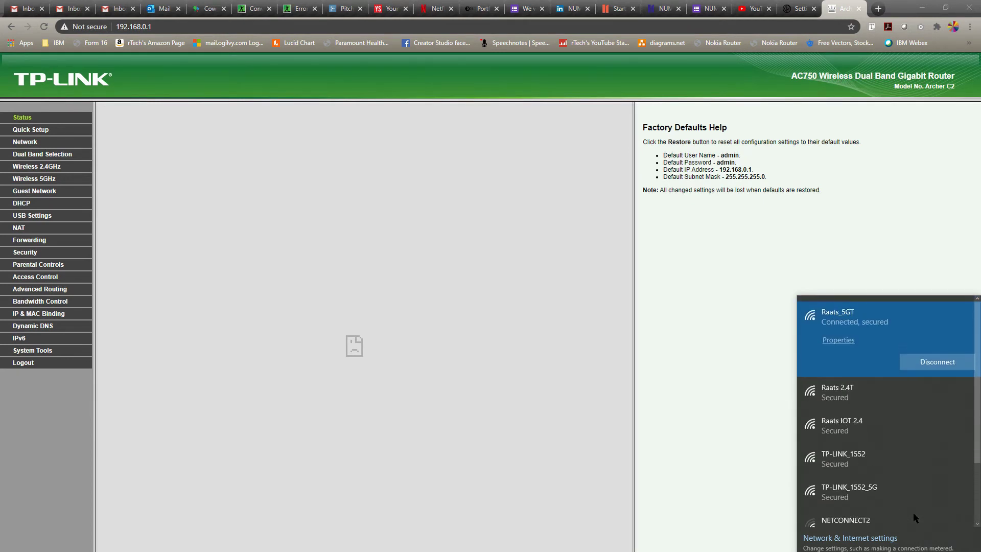
pyautogui.scroll(-2, 913, 511)
pyautogui.click(636, 113)
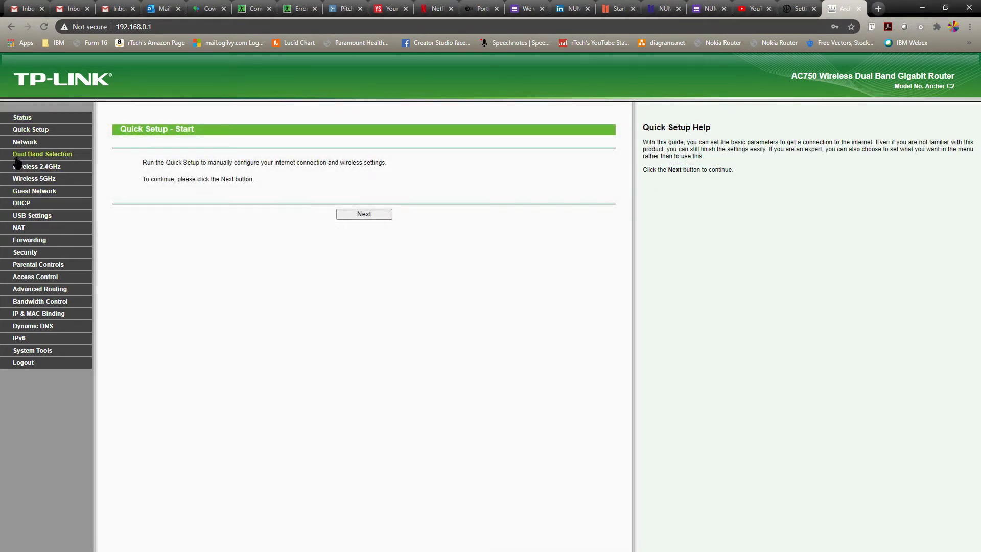
# Step: Set the LAN IP address to 192.168.0.2 under Network > LAN, save, and confirm the reboot
pyautogui.click(24, 142)
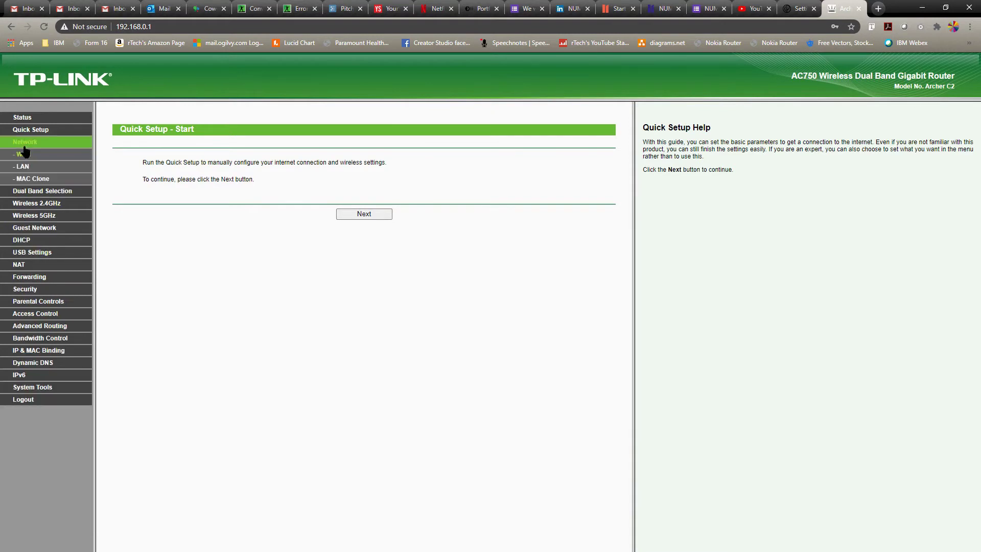
pyautogui.click(25, 167)
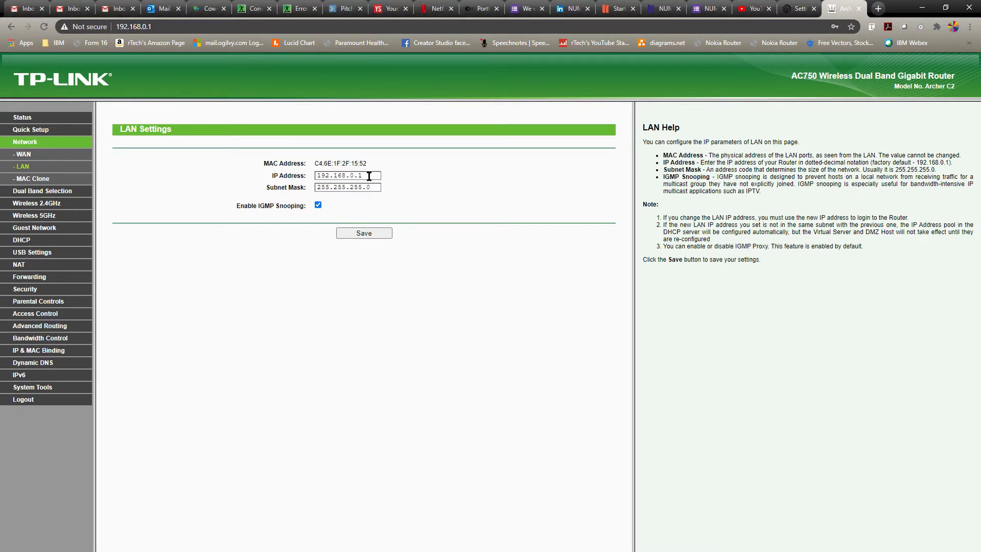
pyautogui.click(369, 176)
pyautogui.click(363, 236)
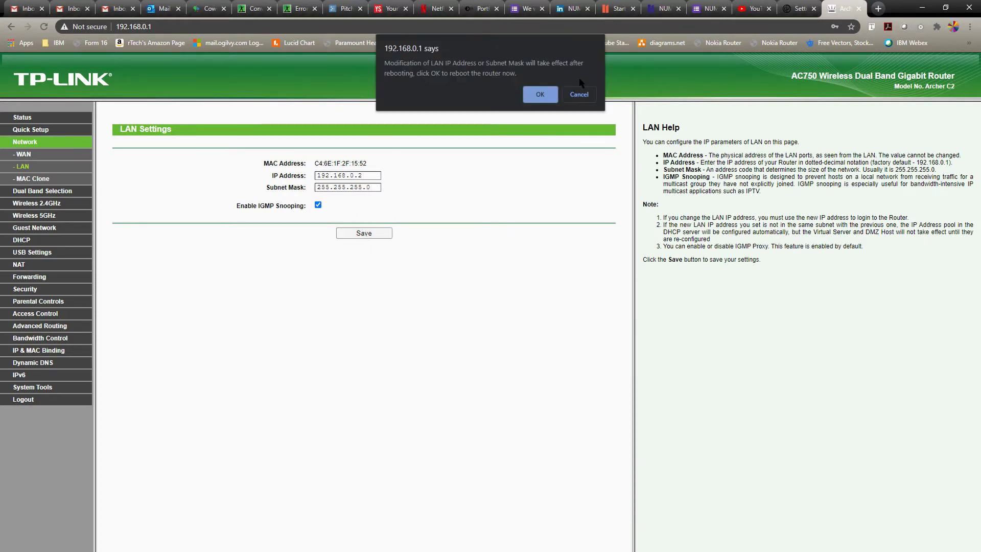
pyautogui.click(534, 98)
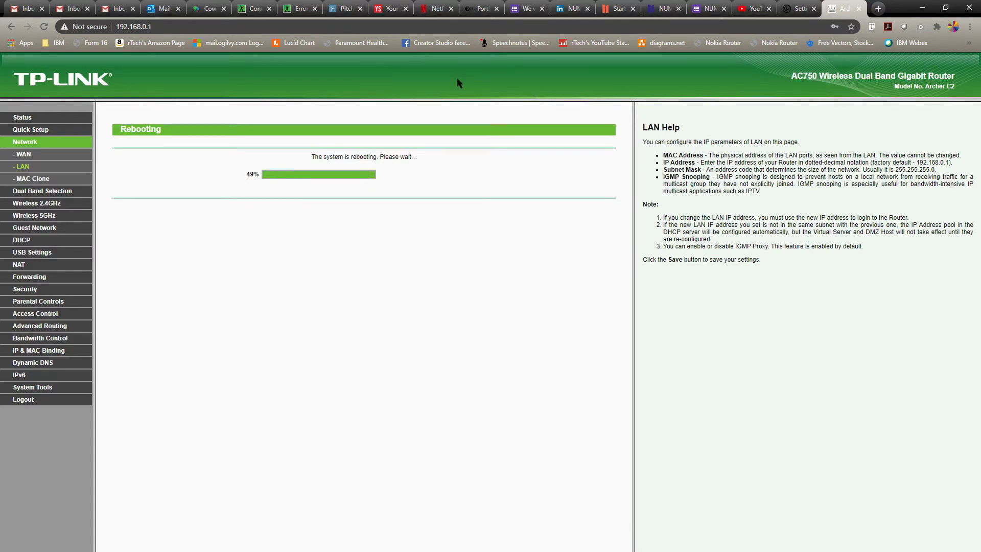
# Step: Change the browser address to 192.168.0.2 and log in again with the admin password
pyautogui.click(168, 28)
pyautogui.click(167, 28)
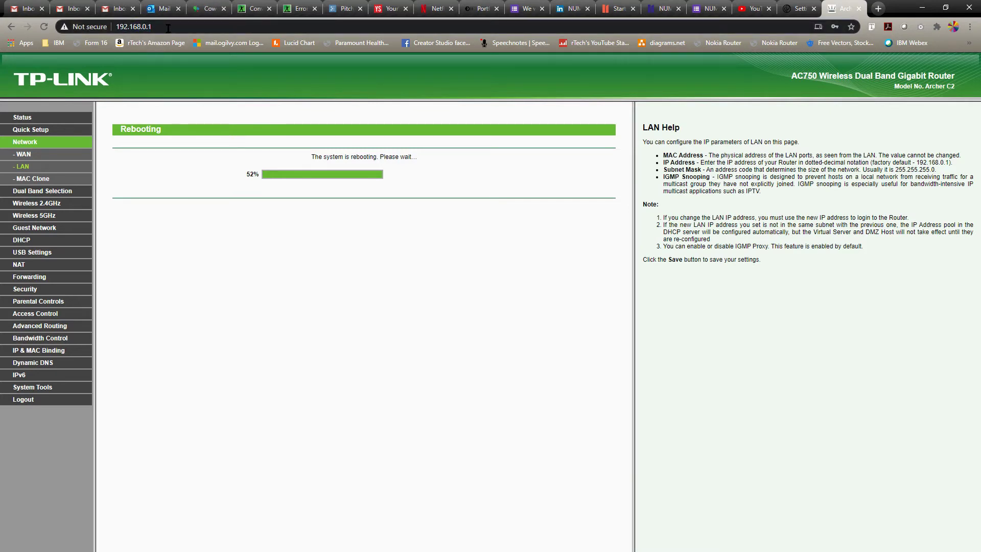
pyautogui.press('BackSpace')
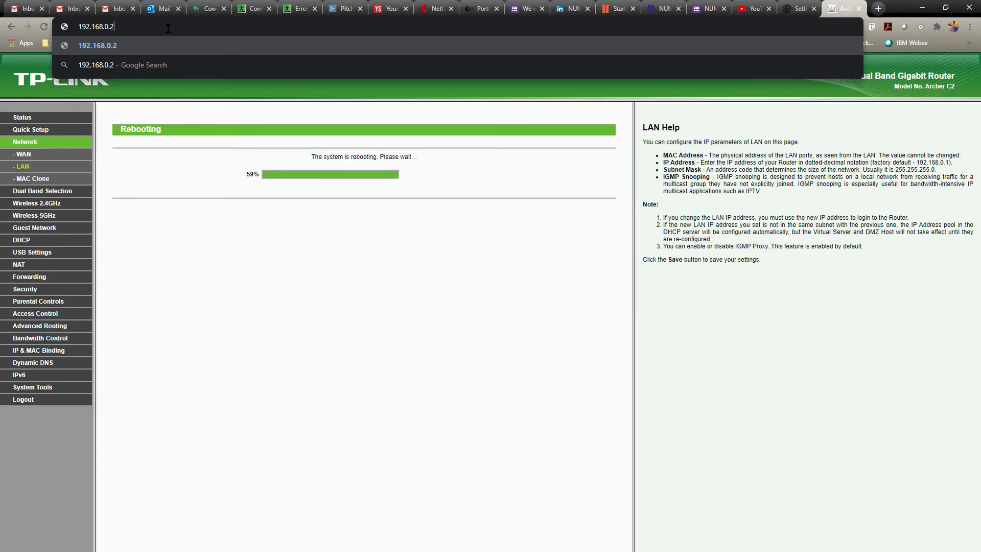
pyautogui.press('Return')
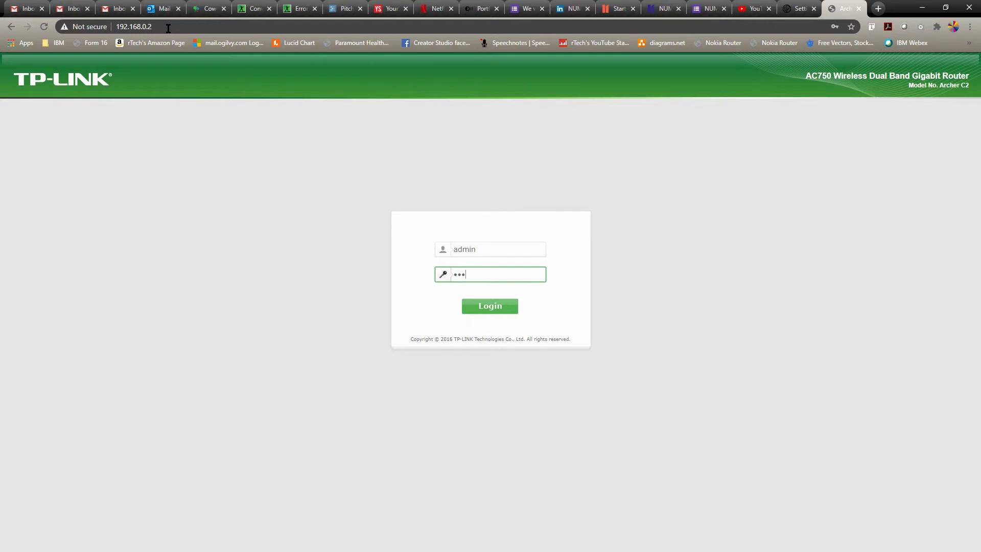
pyautogui.press('Return')
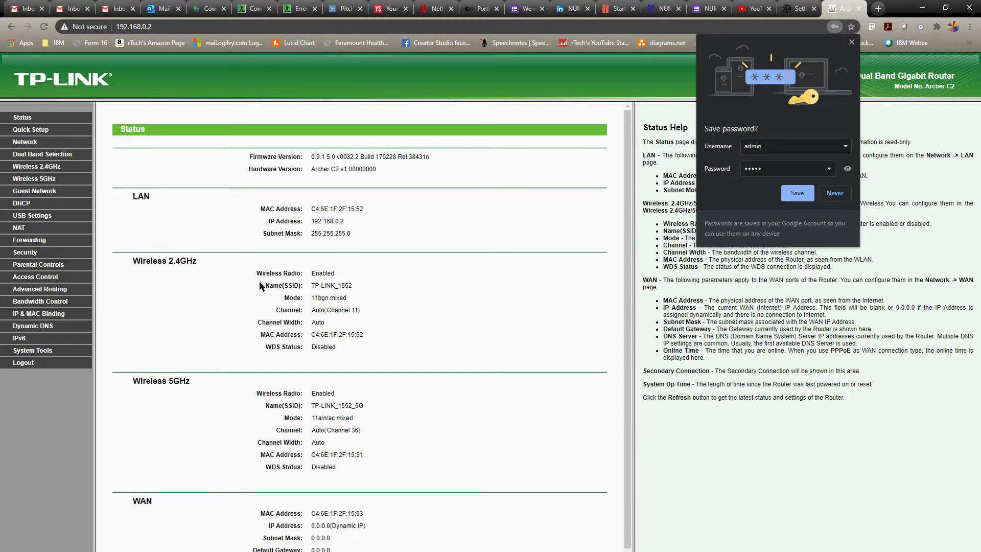
# Step: Turn off the 5GHz SSID broadcast, then switch to the 2.4GHz wireless basic settings
pyautogui.click(22, 180)
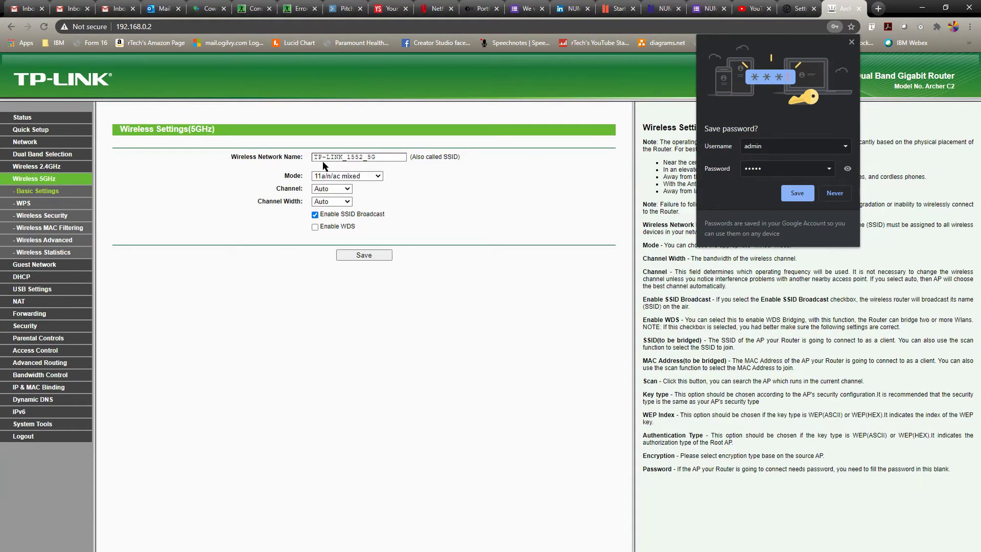
pyautogui.click(315, 215)
pyautogui.click(44, 171)
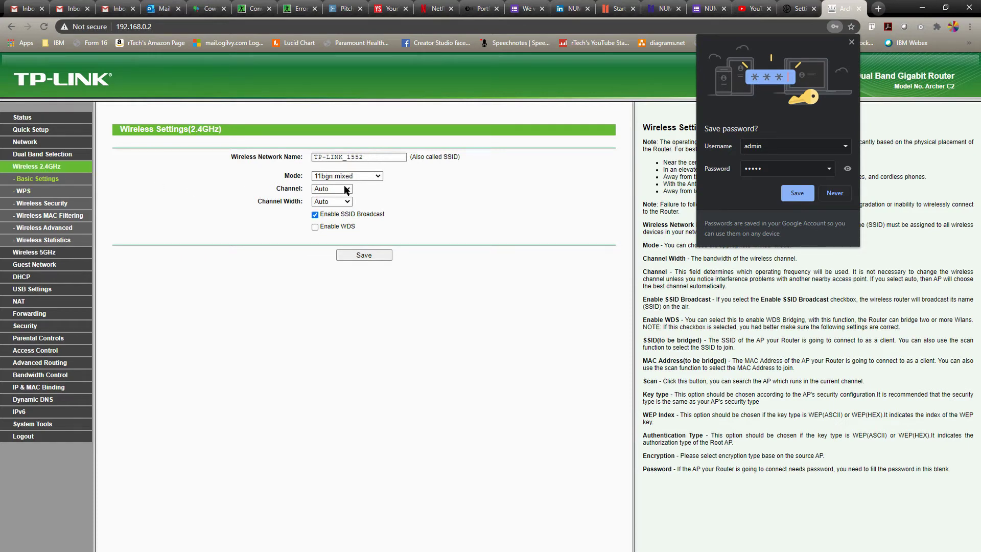
# Step: Enable WDS bridging on 2.4GHz and rename the network to Raats 2.4R
pyautogui.click(370, 156)
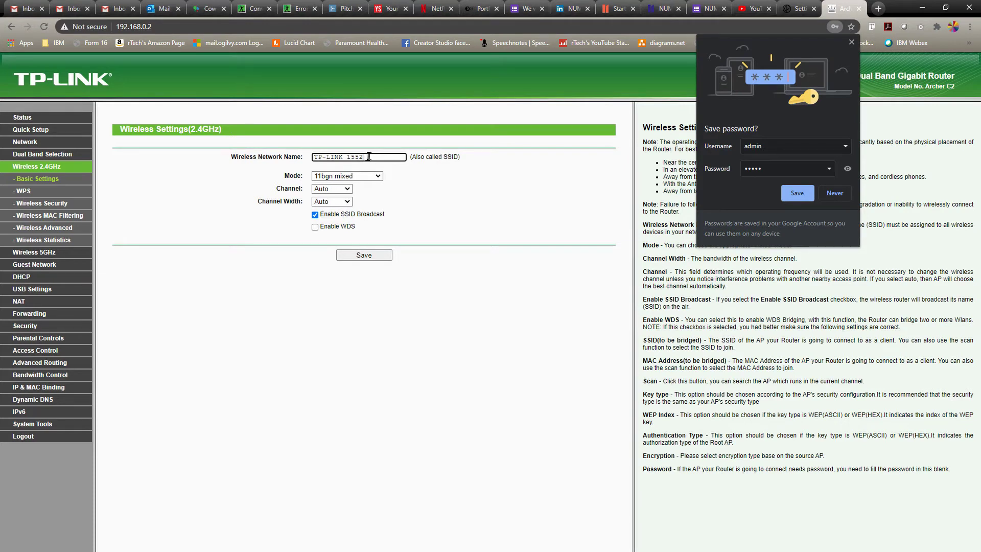
pyautogui.click(59, 180)
pyautogui.click(315, 227)
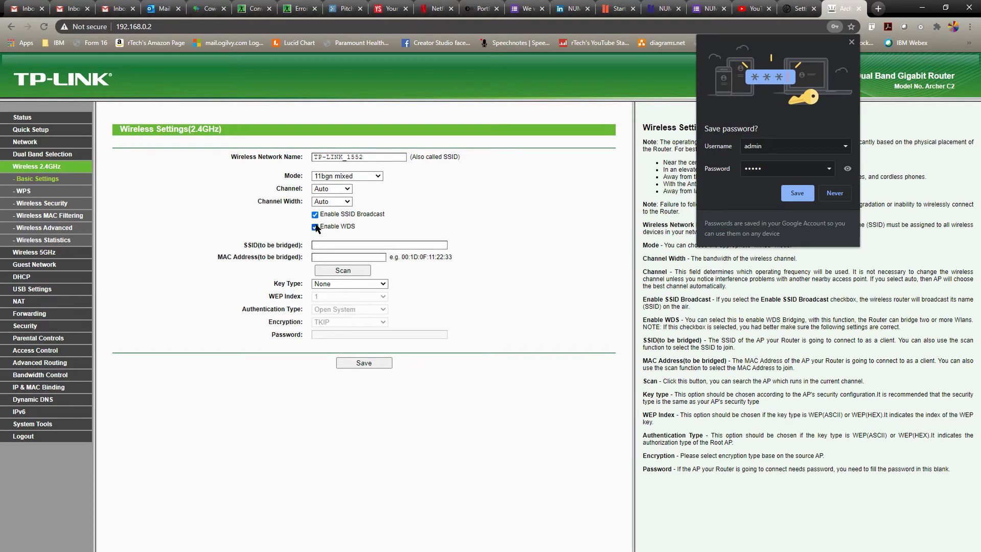
pyautogui.moveTo(377, 157); pyautogui.dragTo(304, 163)
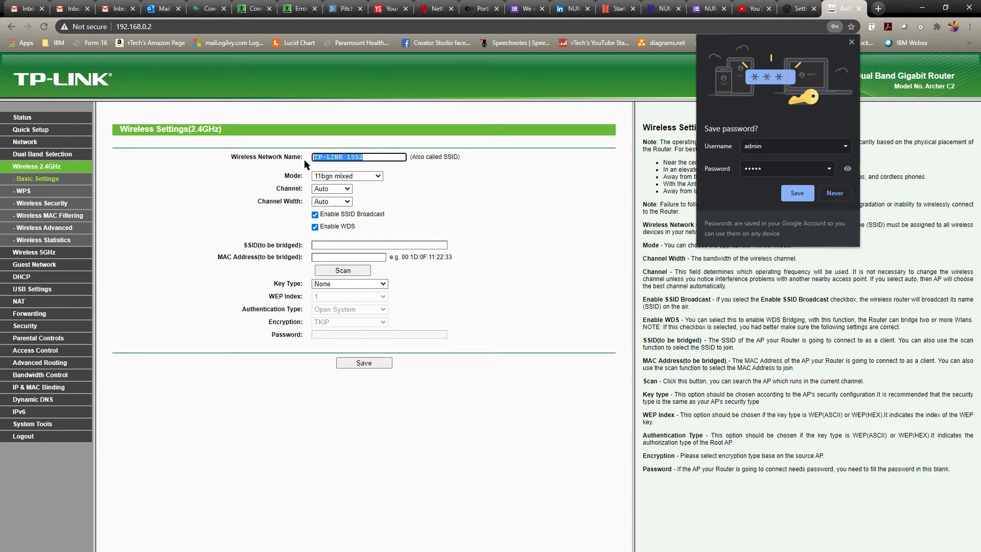
pyautogui.write('Rat')
pyautogui.write('ts 2.4R')
pyautogui.click(349, 254)
pyautogui.click(347, 245)
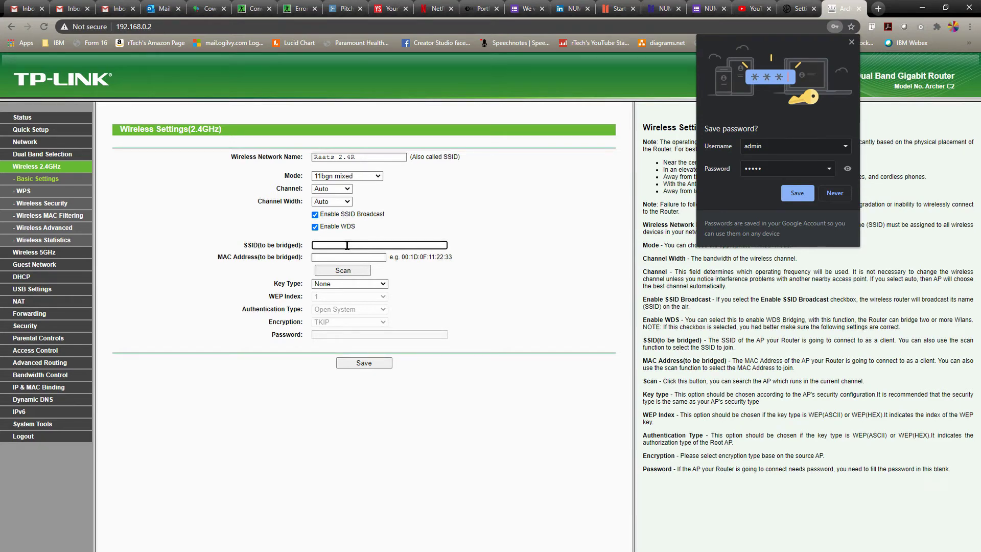
# Step: Scan and refresh the AP list, connect to Raats 2.4T, and accept the channel warning
pyautogui.click(346, 272)
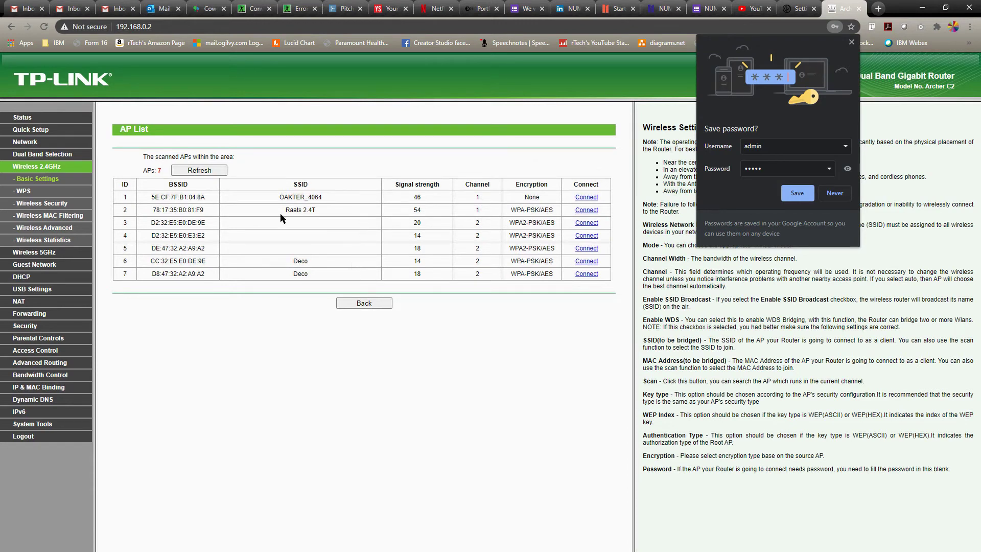
pyautogui.click(221, 172)
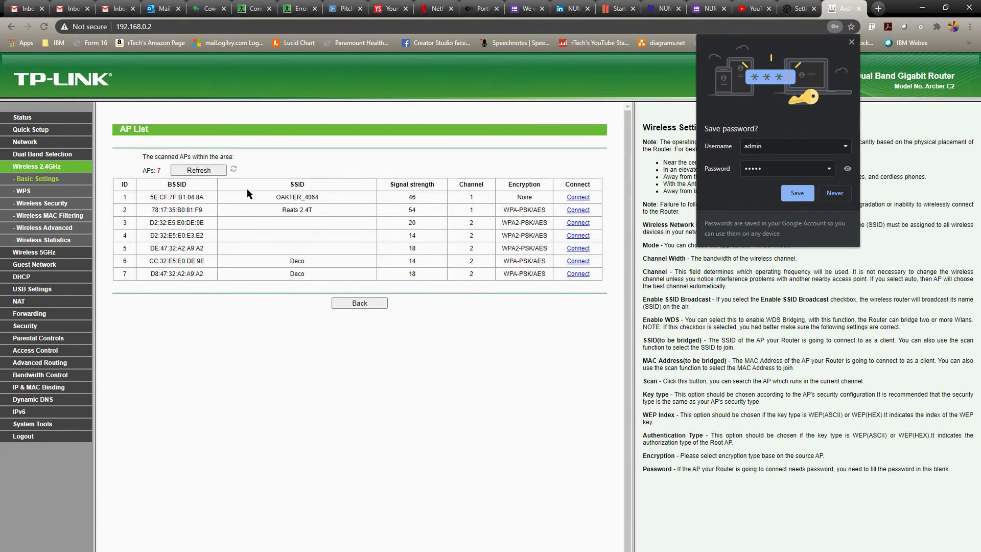
pyautogui.click(219, 170)
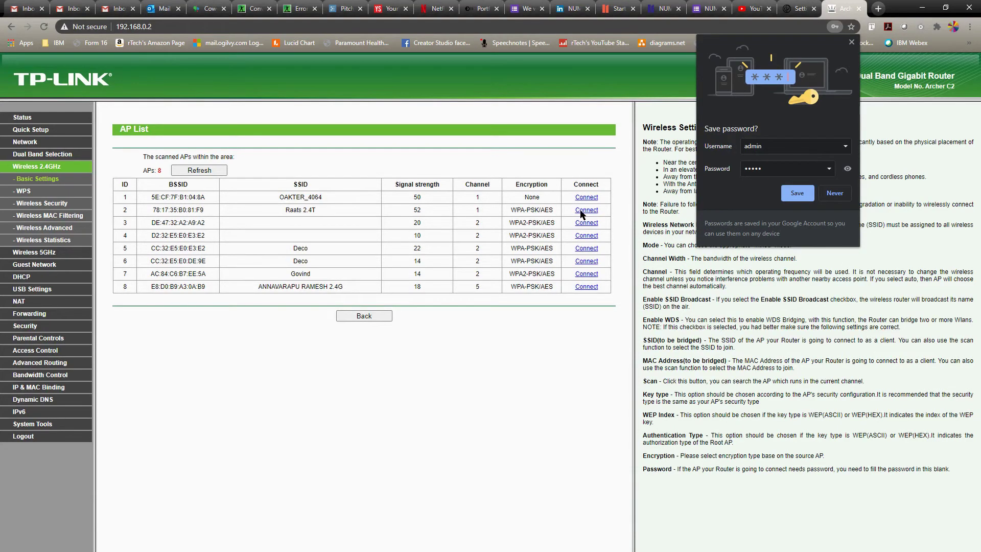
pyautogui.click(827, 193)
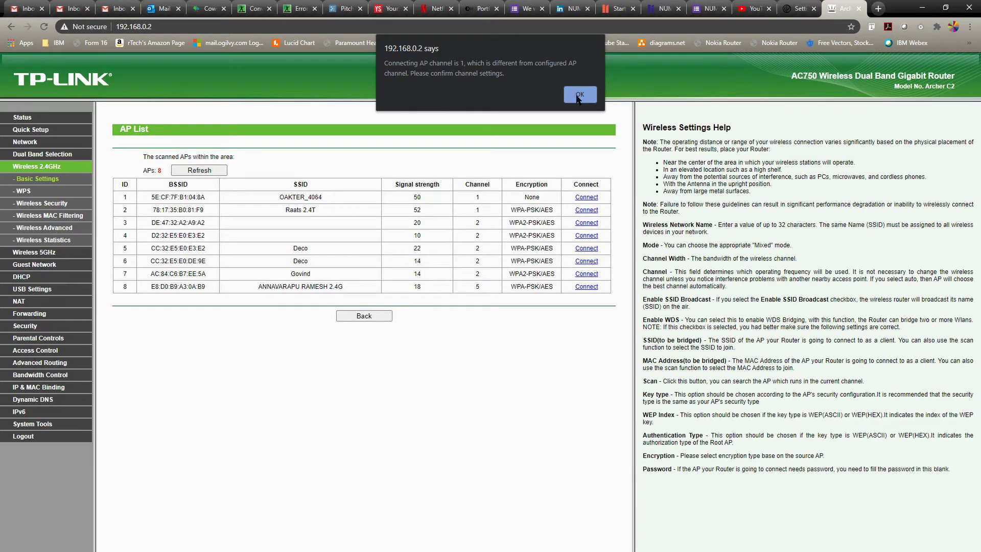
pyautogui.click(579, 96)
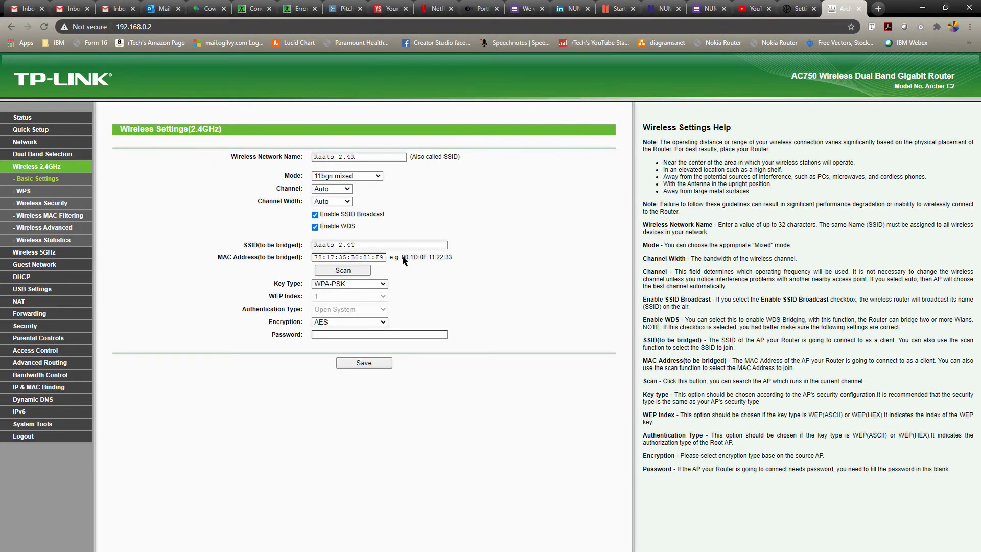
# Step: Set the bridge security to WPA2-PSK with AES, enter the network password, and save
pyautogui.click(351, 287)
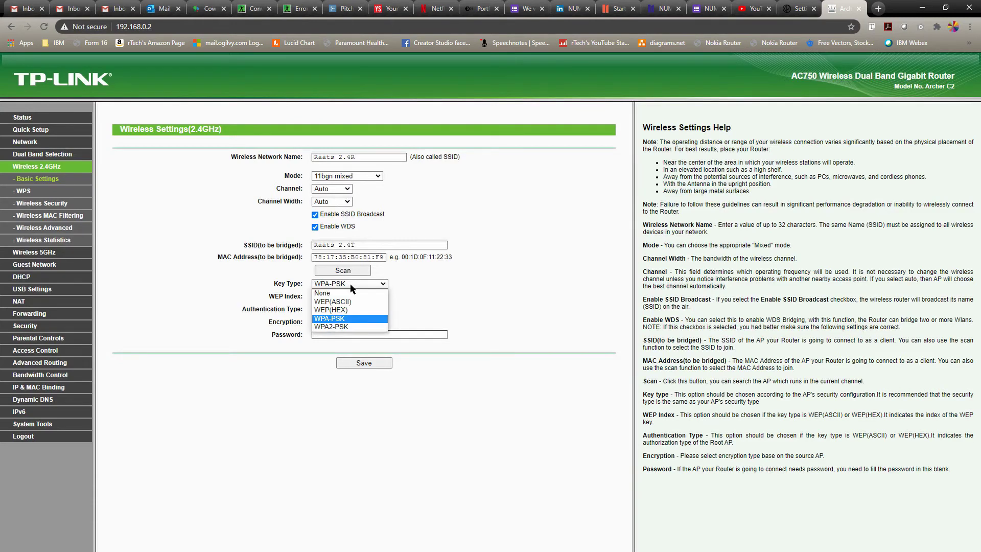
pyautogui.click(345, 329)
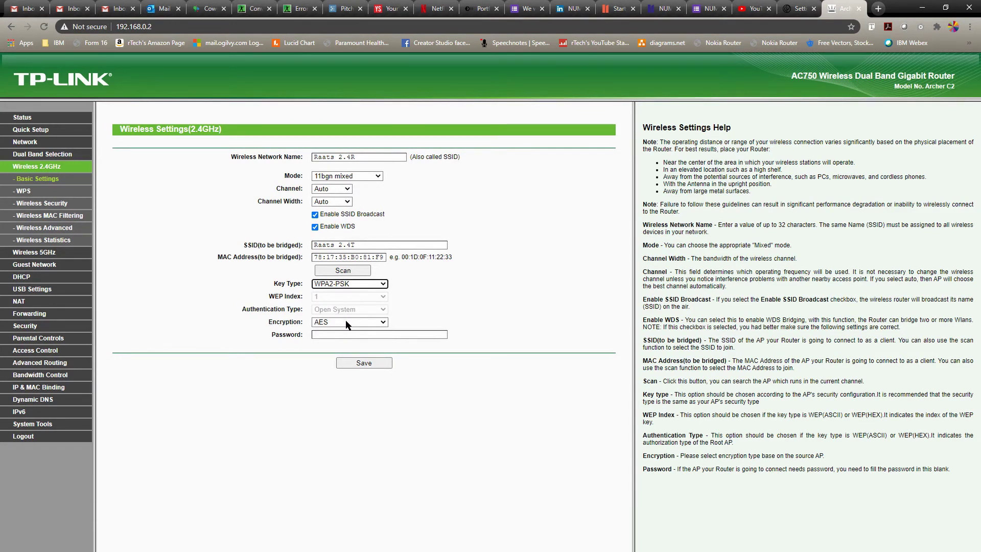
pyautogui.click(346, 324)
pyautogui.click(346, 323)
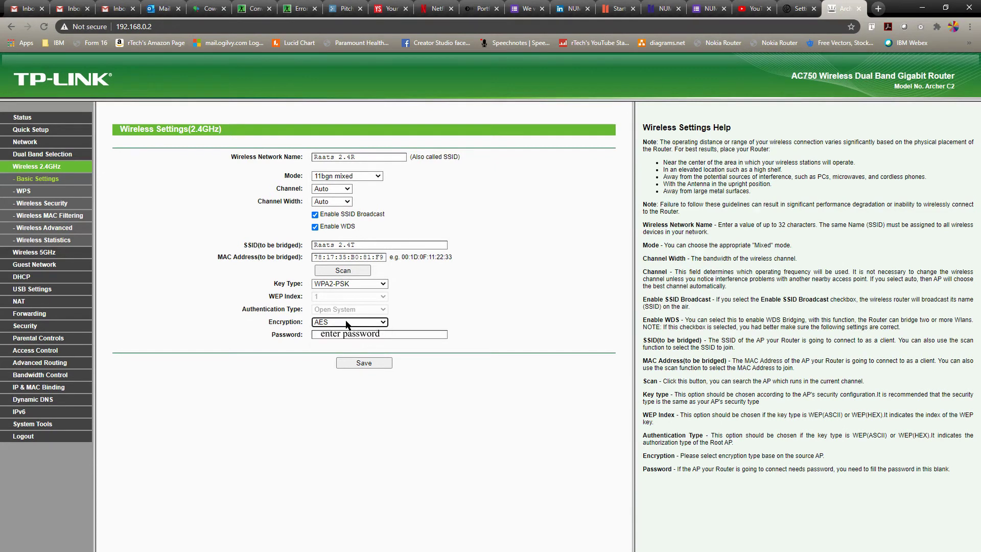
pyautogui.click(343, 334)
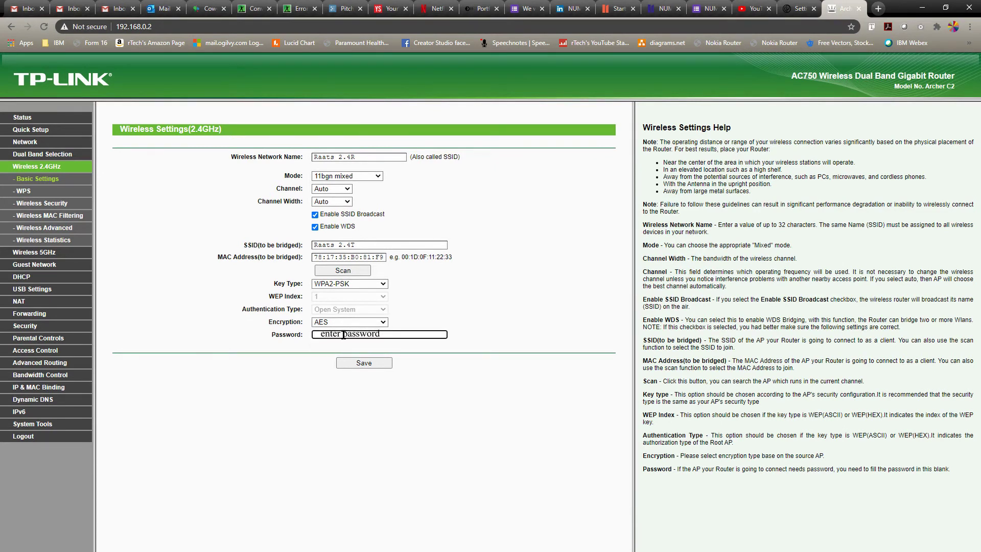
pyautogui.click(371, 364)
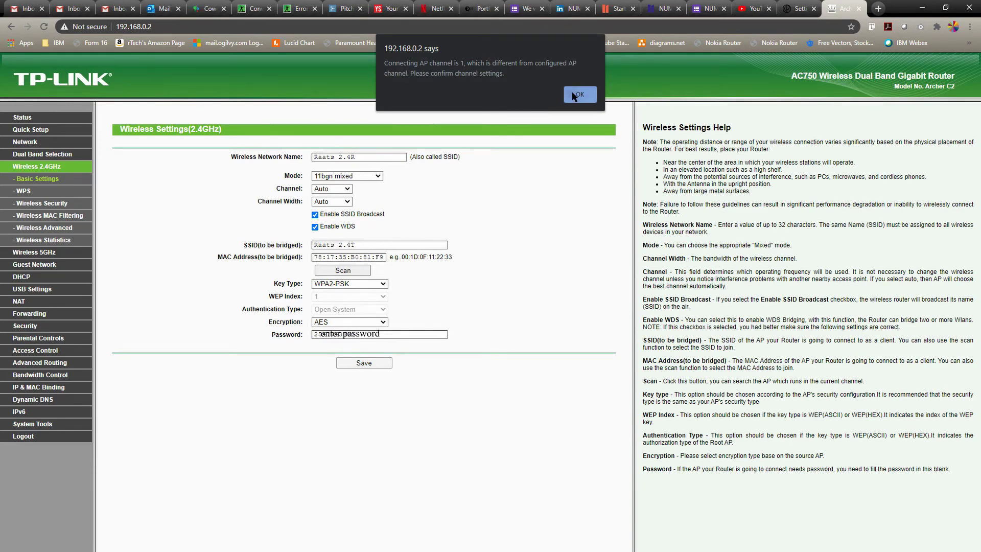
pyautogui.click(577, 95)
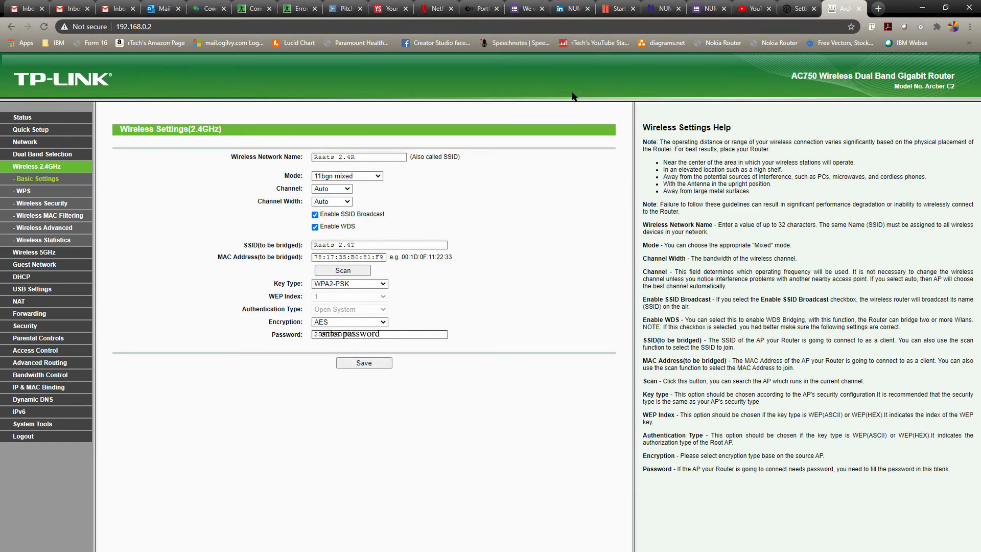
# Step: Keep 11bgn mixed wireless mode and save the 2.4GHz settings again
pyautogui.click(356, 176)
pyautogui.click(355, 175)
pyautogui.click(368, 366)
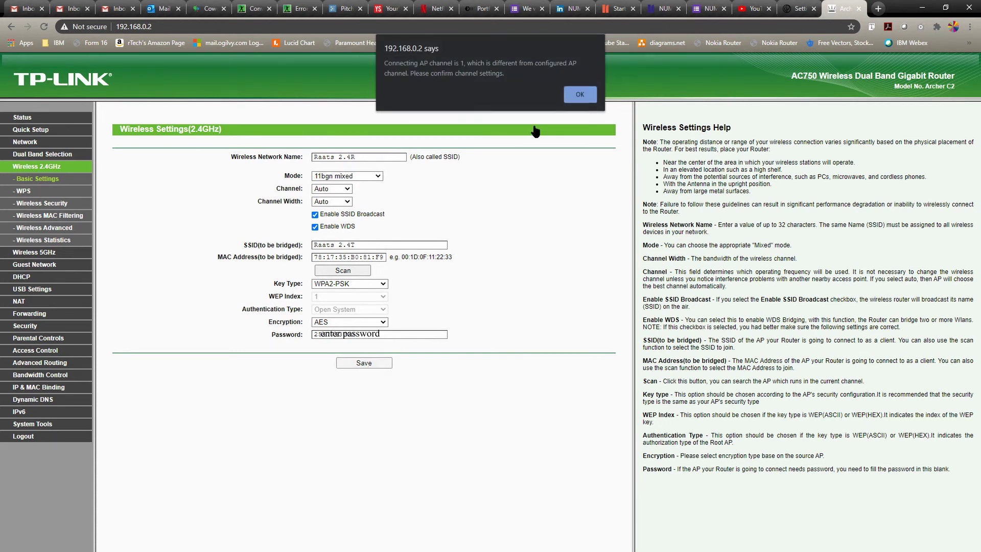
pyautogui.click(578, 95)
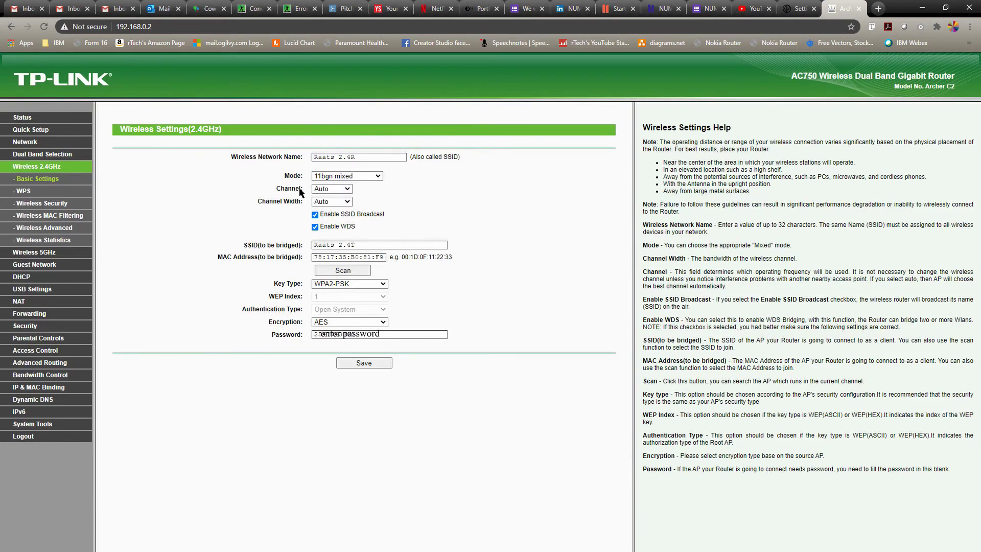
pyautogui.click(33, 252)
pyautogui.click(34, 265)
# Step: Set the DHCP server to Disable under DHCP Settings and save
pyautogui.click(22, 203)
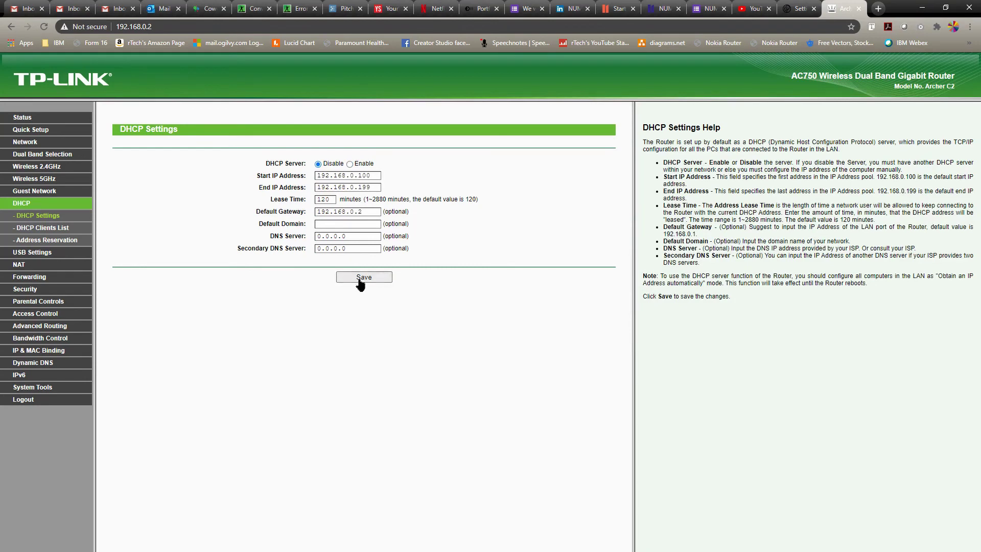
pyautogui.click(358, 282)
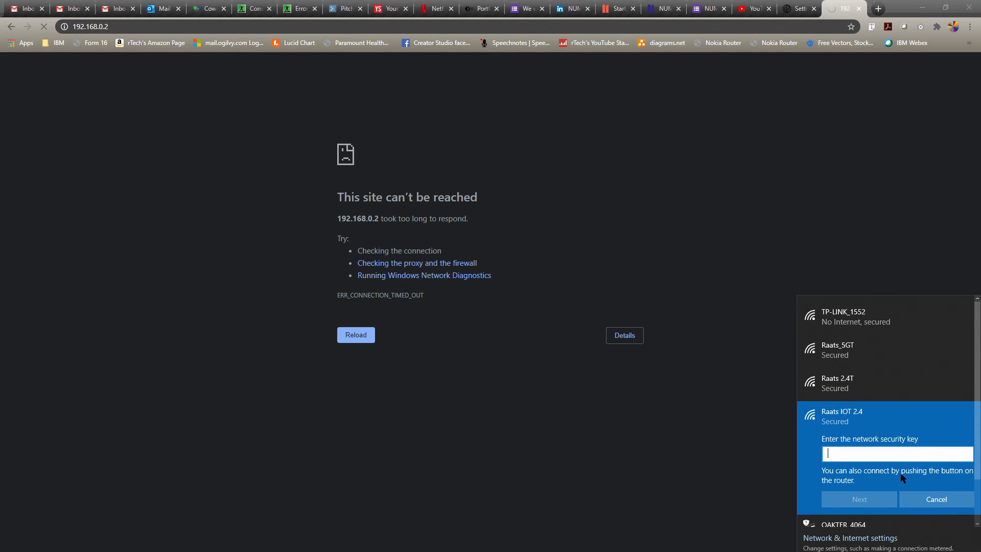
# Step: Enter the Raats IOT 2.4 network's security key to connect, then open a new Chrome tab
pyautogui.write('•••••')
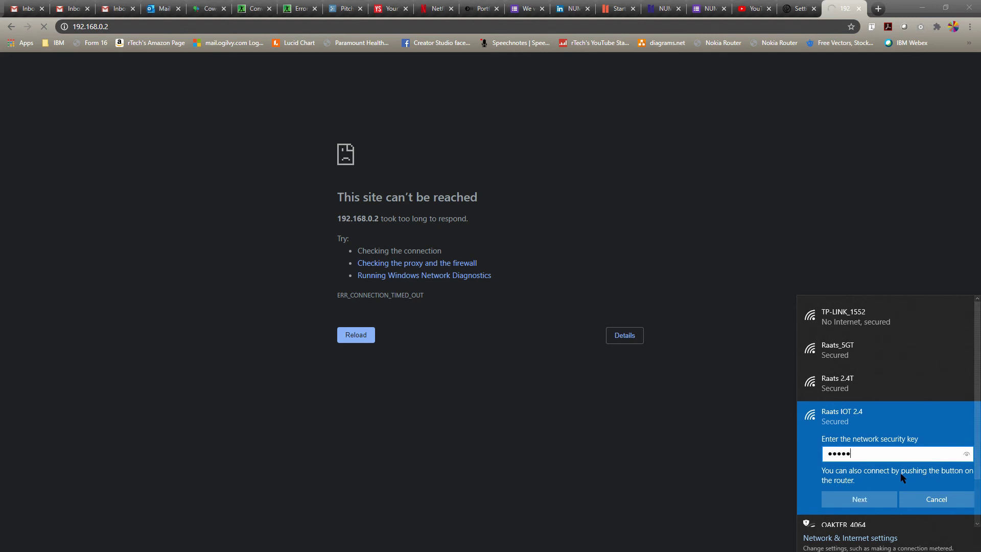
pyautogui.write('••••')
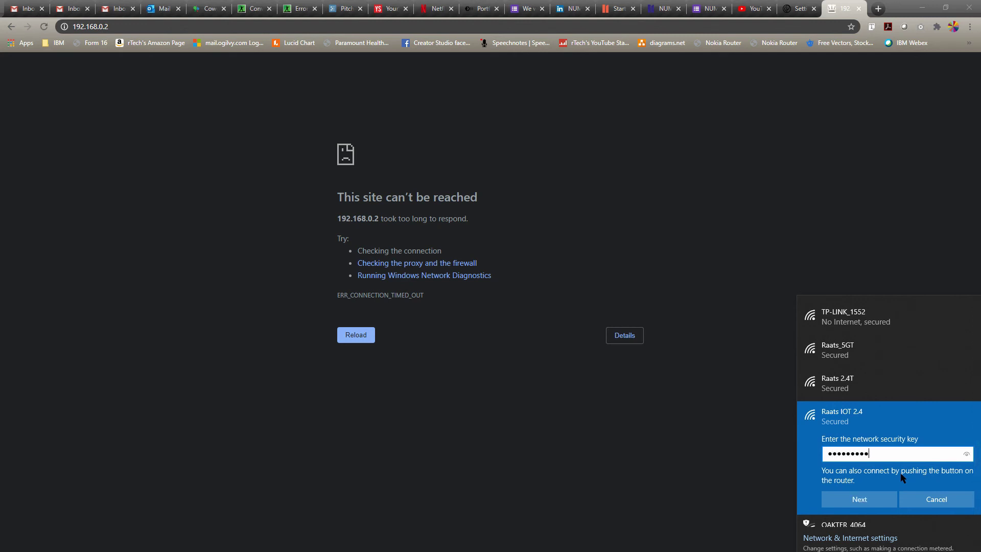
pyautogui.write('•')
pyautogui.press('Return')
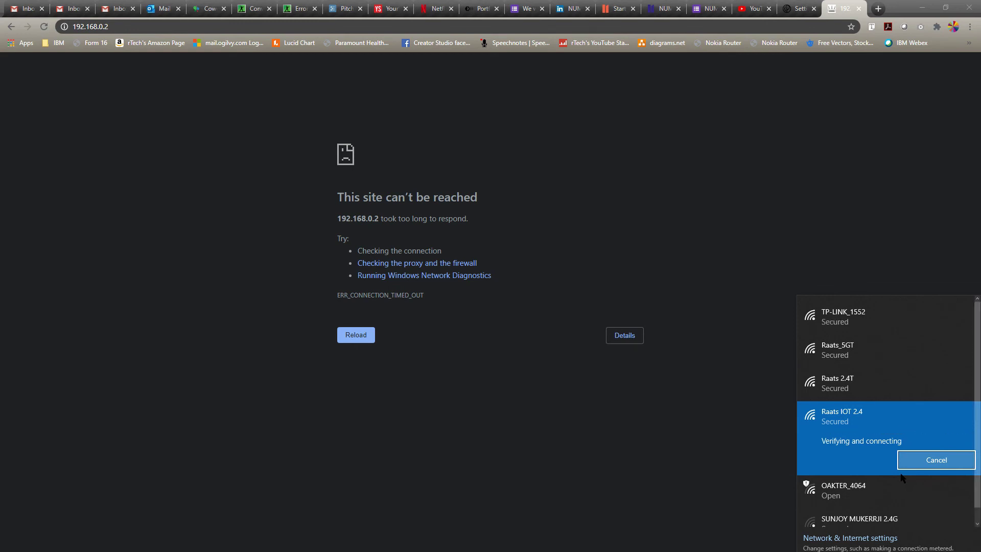
pyautogui.hotkey('ctrl', 't')
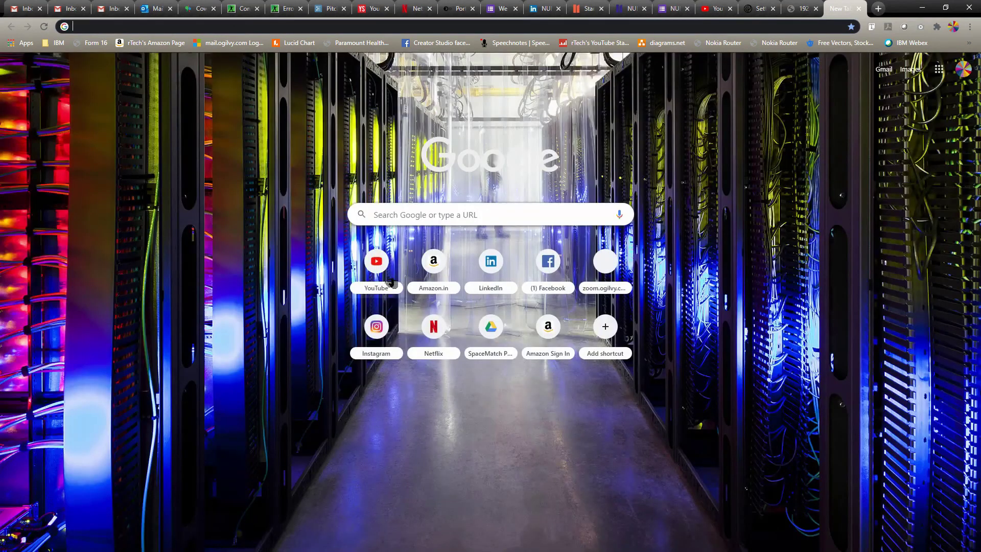
# Step: Search Google for 'speed test' from the address bar and start the internet speed test
pyautogui.click(389, 280)
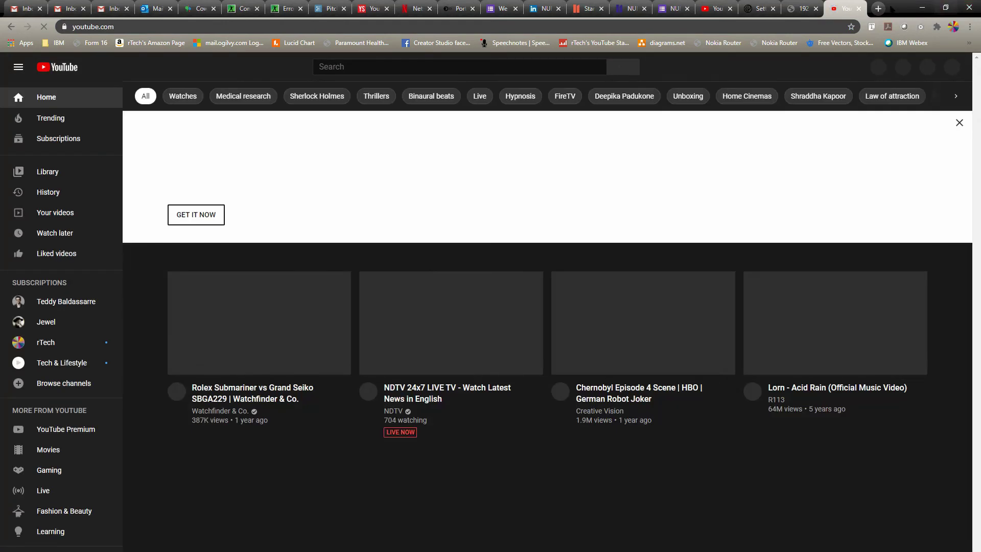
pyautogui.click(828, 25)
pyautogui.write('s')
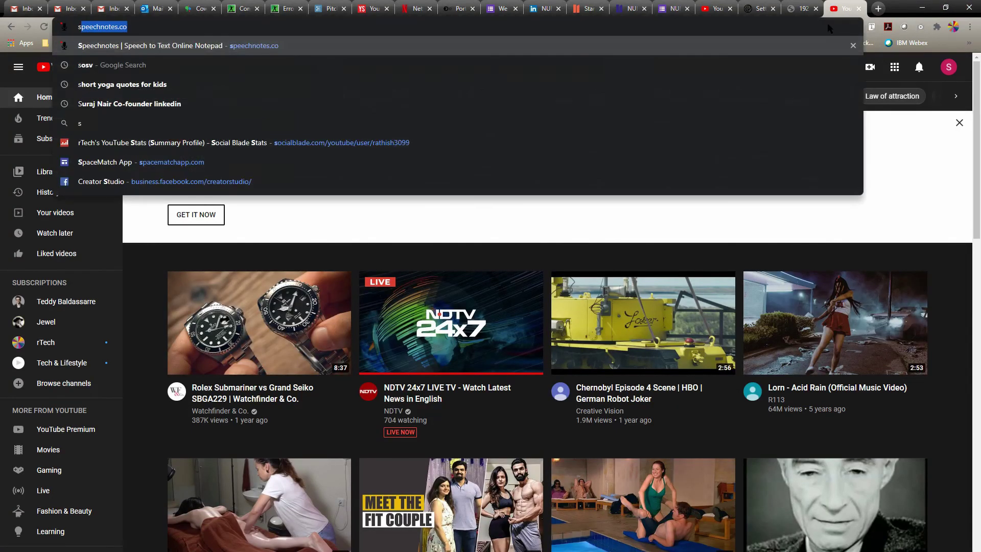
pyautogui.write('p')
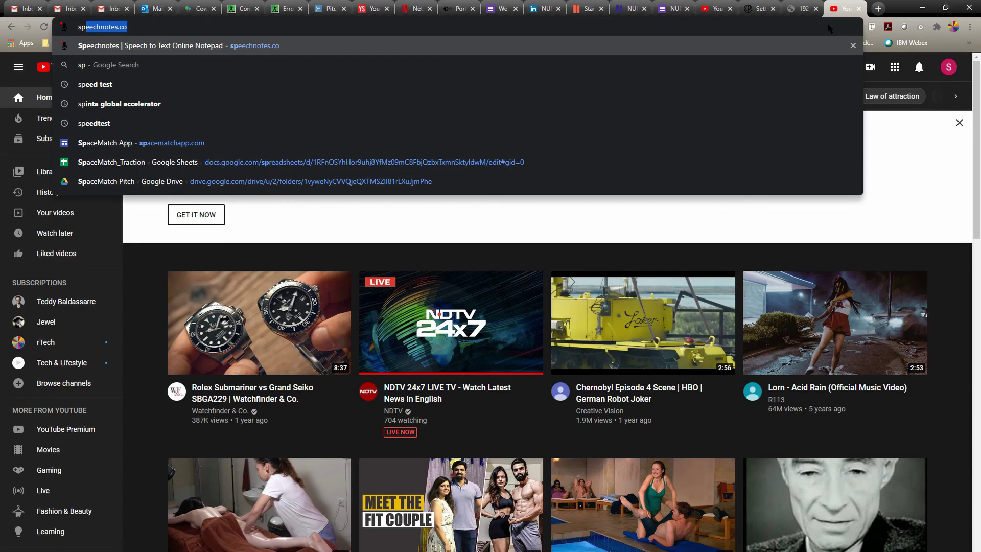
pyautogui.write('eed')
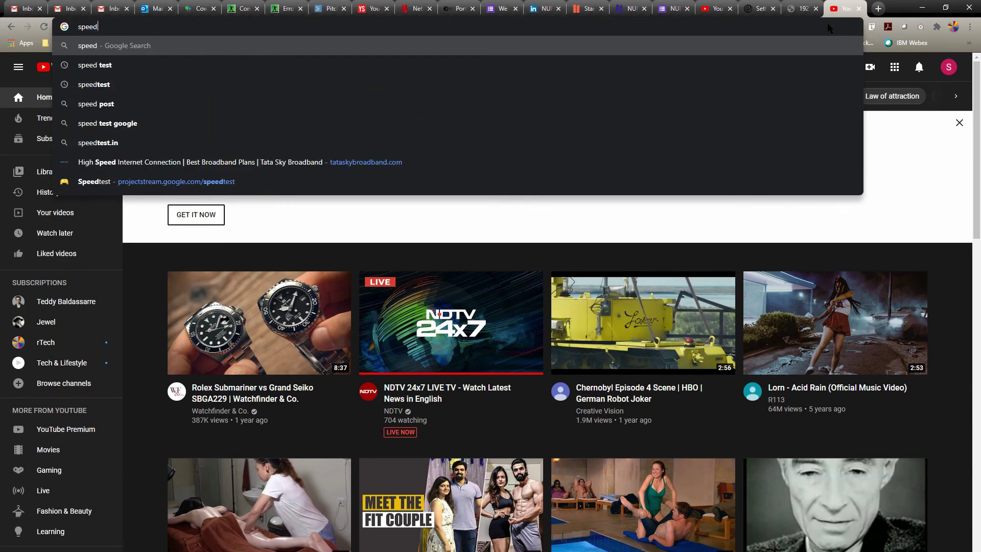
pyautogui.press('Down')
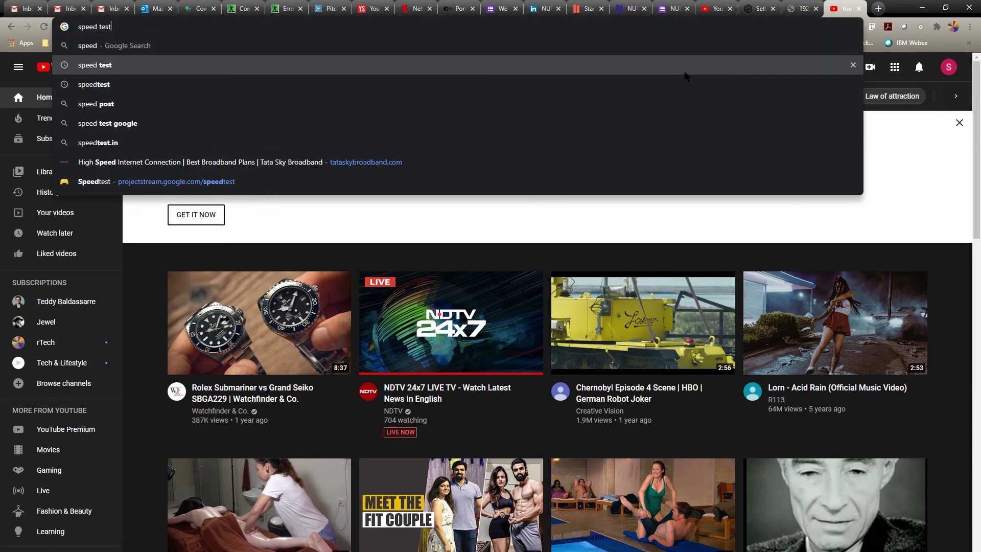
pyautogui.press('Return')
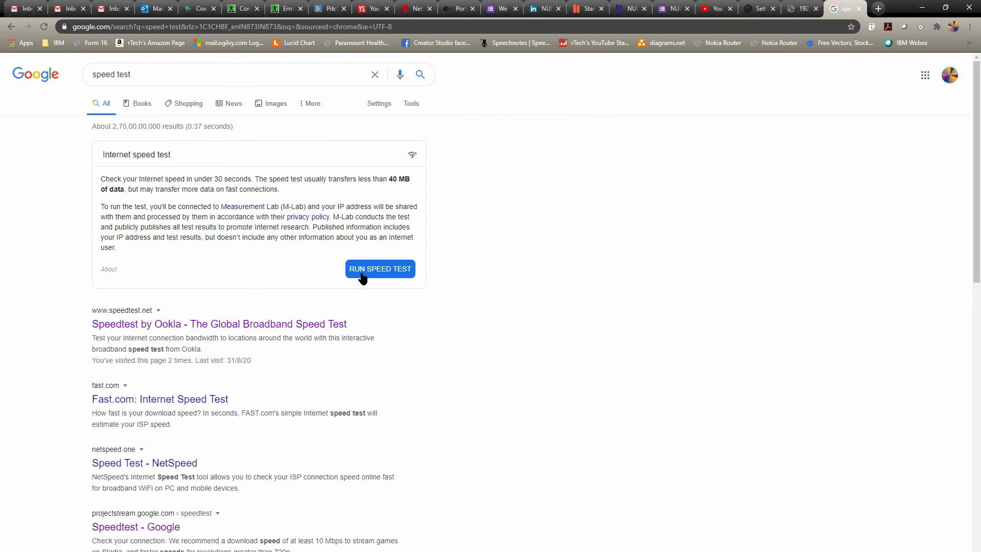
pyautogui.click(363, 276)
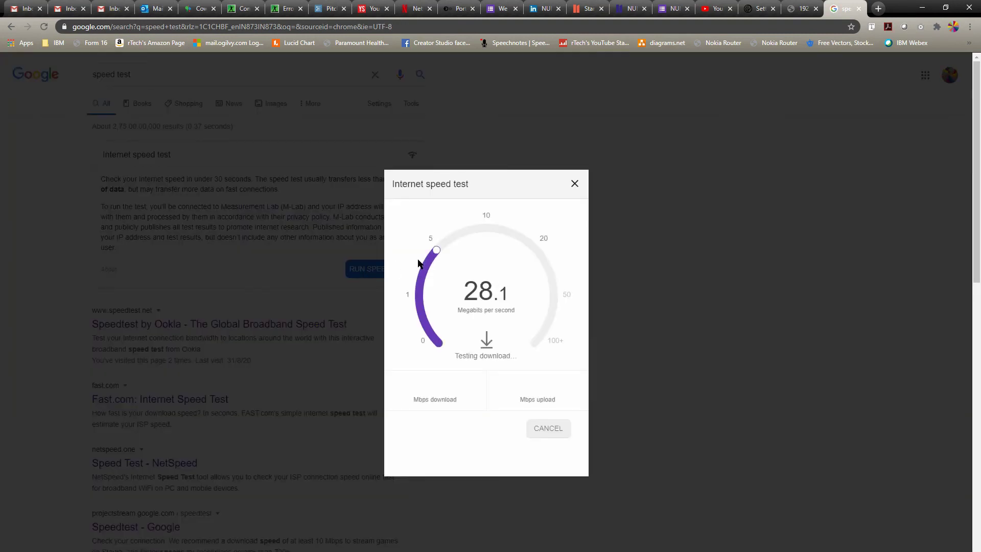